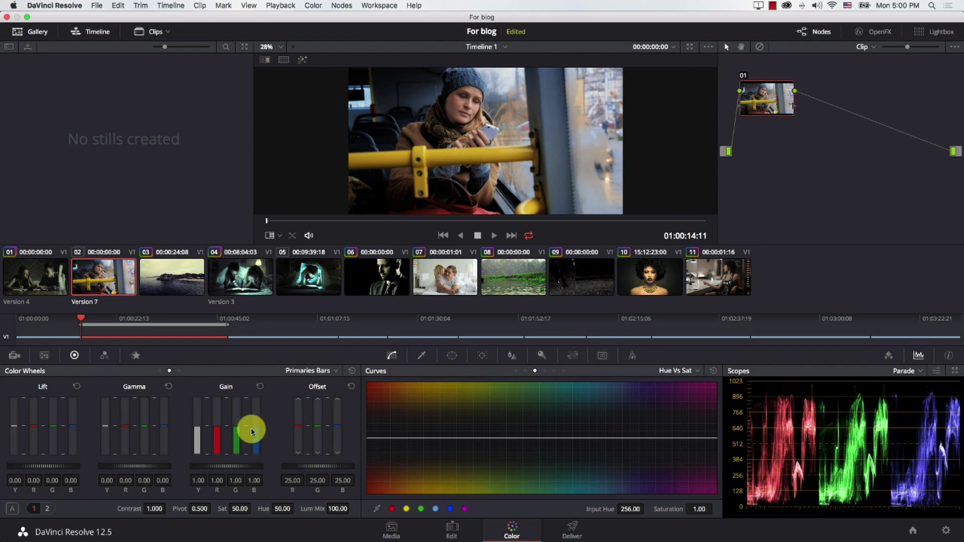
Step: Set Gain blue to 0.87 and Lift blue to 0.07, then toggle the grade to compare
drag(253, 429, 254, 430)
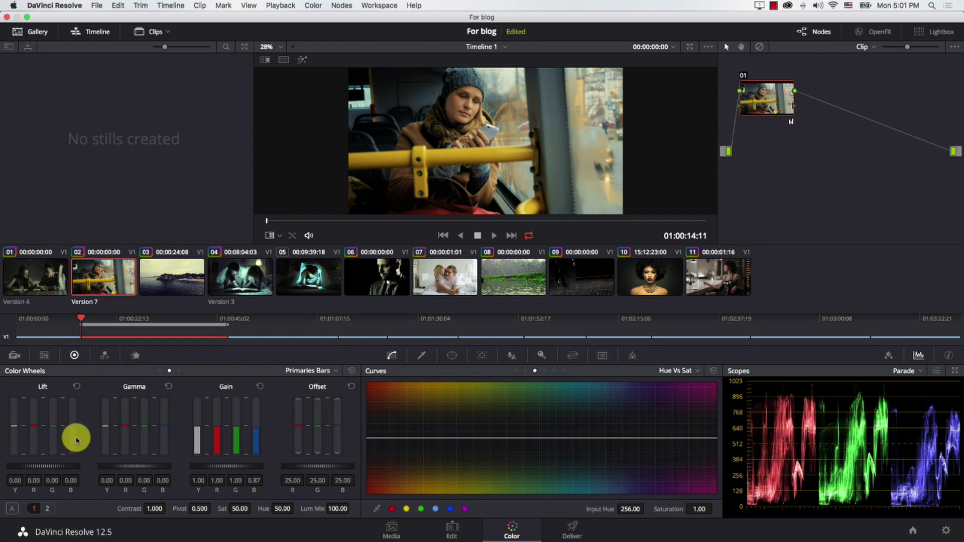
drag(76, 441, 76, 439)
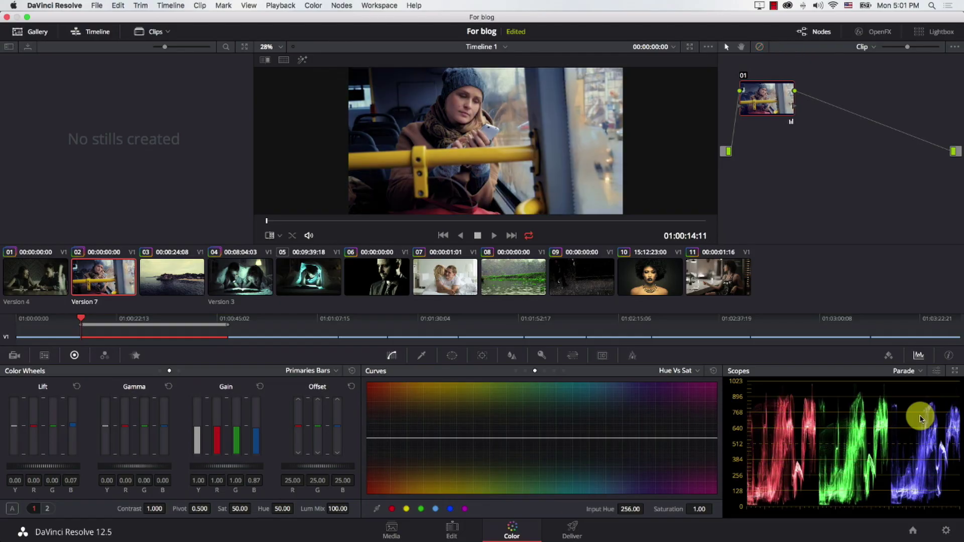
key(shift+d)
key(shift+d)
Step: On the couple-at-table clip, raise Gamma master to brighten midtones and slightly deepen Lift
key(Up)
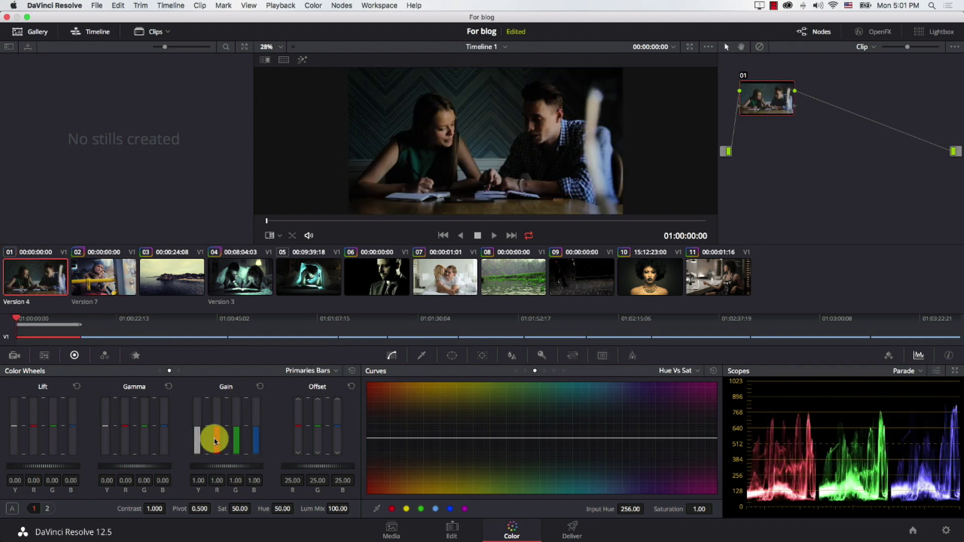
drag(128, 473, 92, 468)
drag(17, 440, 17, 440)
drag(134, 460, 142, 466)
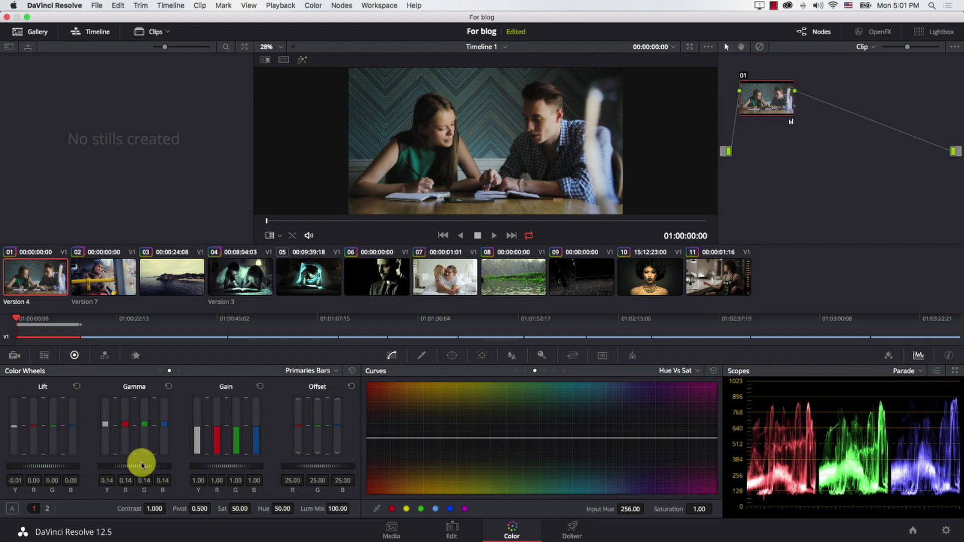
Step: Add a serial node with Gain blue at 0.85 and Lift blue at 0.07
key(alt+s)
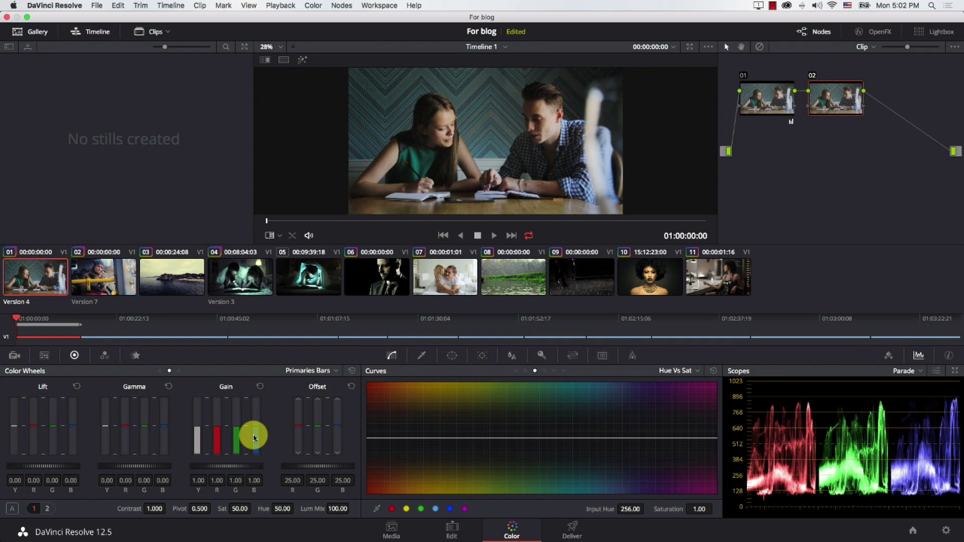
mouse_move(253, 437)
mouse_down()
mouse_move(257, 427)
mouse_move(246, 423)
mouse_move(254, 431)
mouse_move(32, 474)
mouse_move(75, 441)
mouse_up()
drag(250, 419, 258, 415)
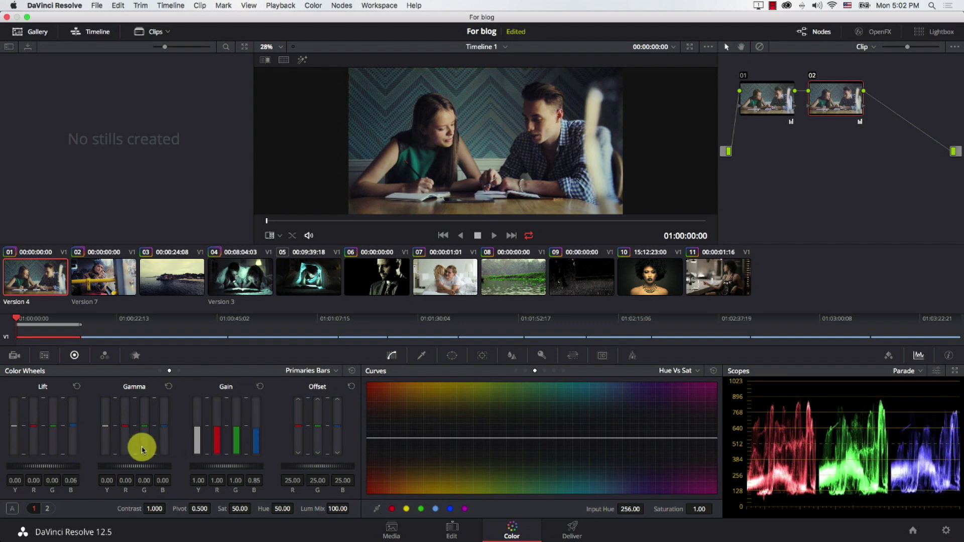
drag(73, 448, 74, 449)
Step: Toggle node 02 on and off to compare the blue shift
click(810, 76)
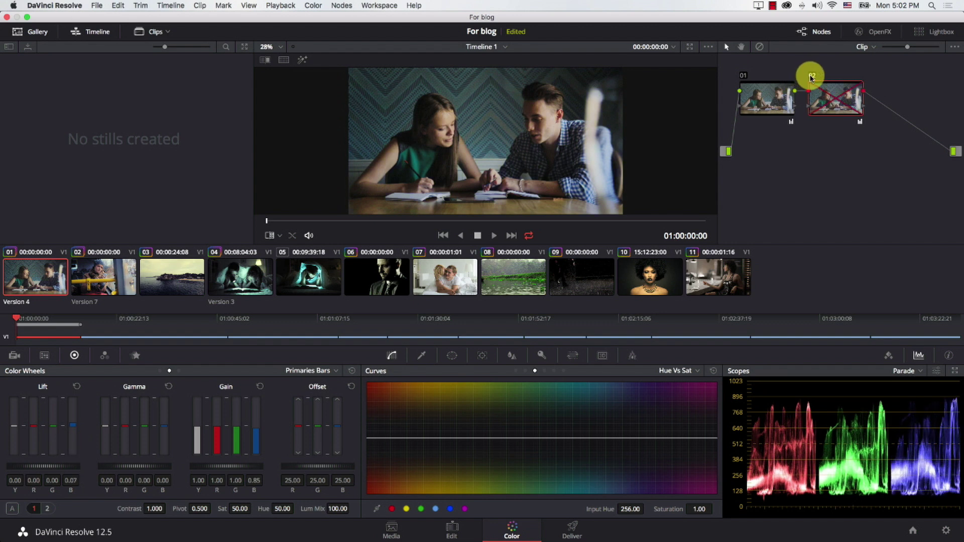
click(810, 76)
click(810, 76)
click(471, 416)
Step: Switch to Custom curves, select the bus-window clip, and reset all its grades and nodes
click(516, 370)
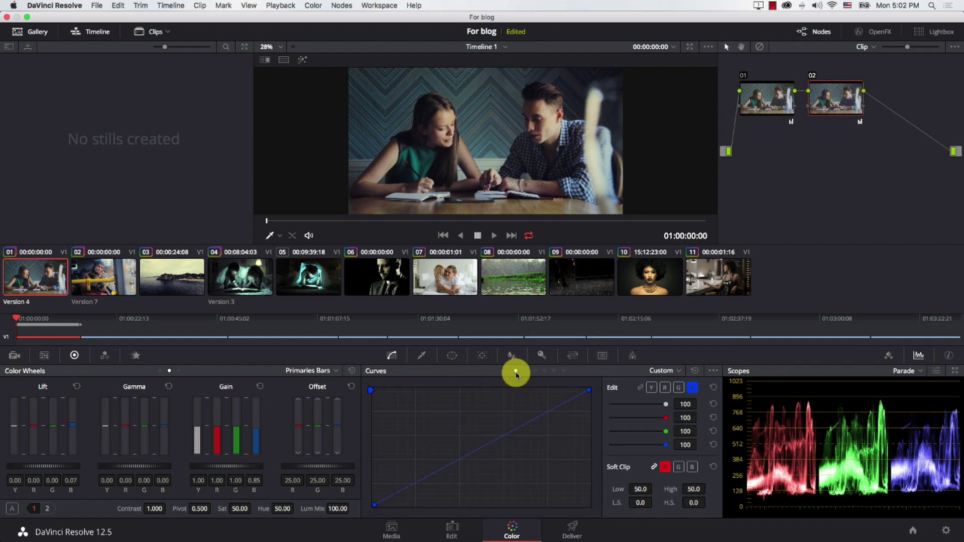
click(101, 281)
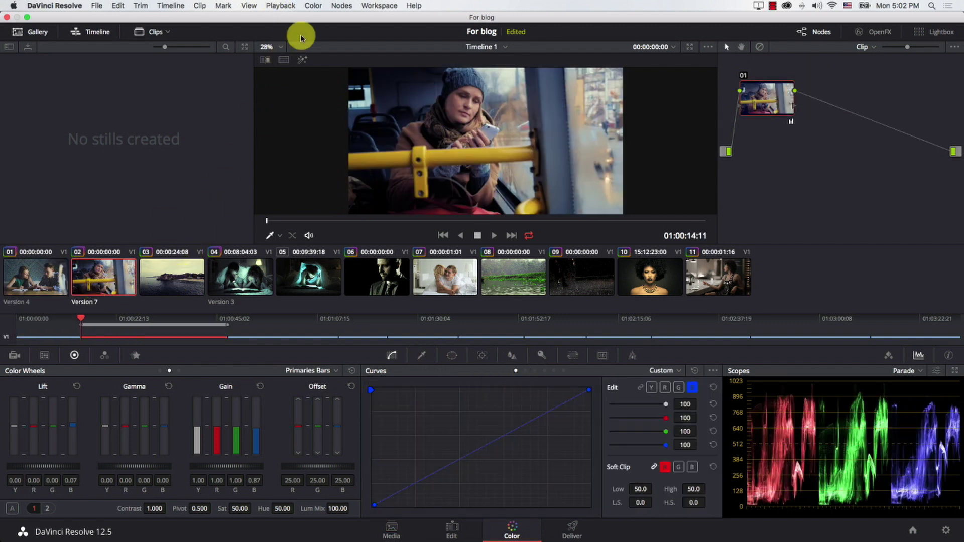
click(320, 6)
click(355, 36)
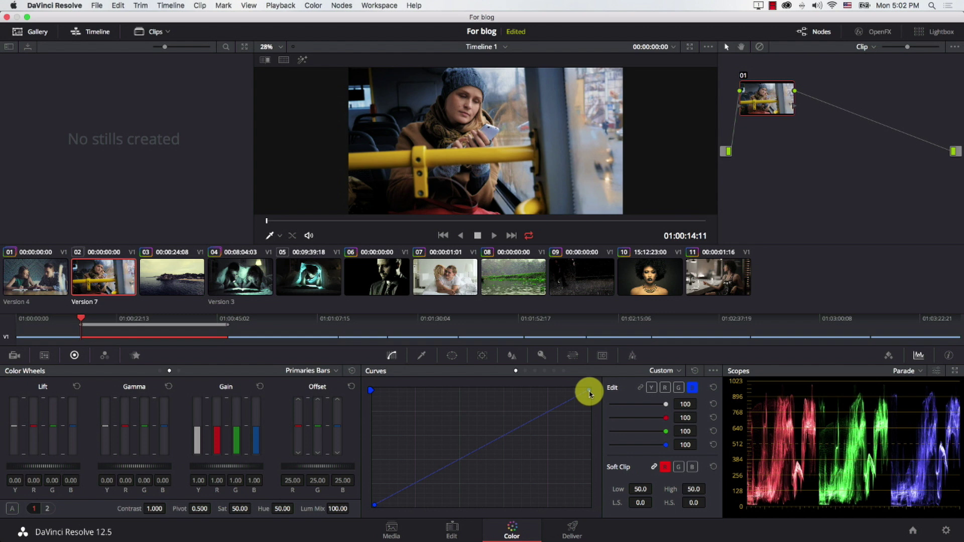
Step: Drag the blue curve's top endpoint down and bottom endpoint up, then view the grade
drag(590, 394, 589, 413)
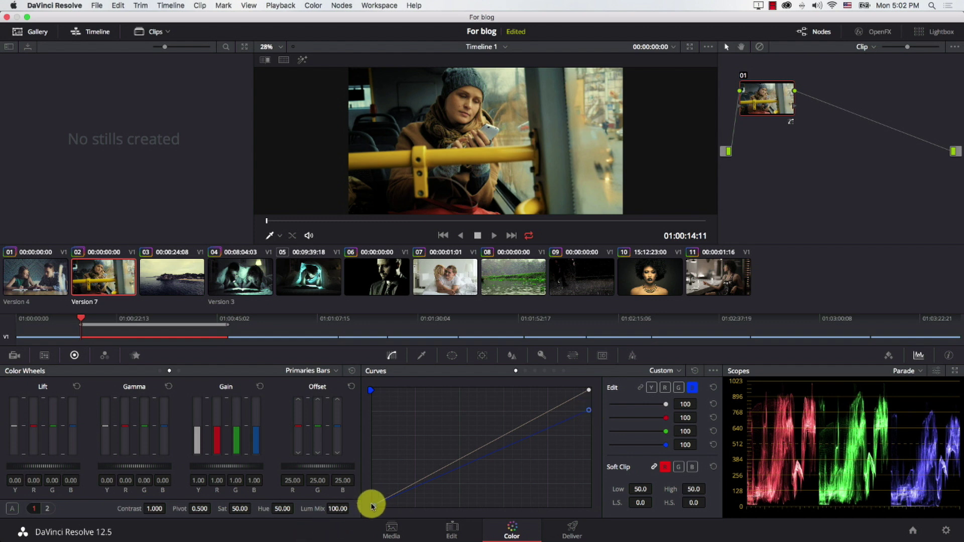
drag(372, 508, 374, 485)
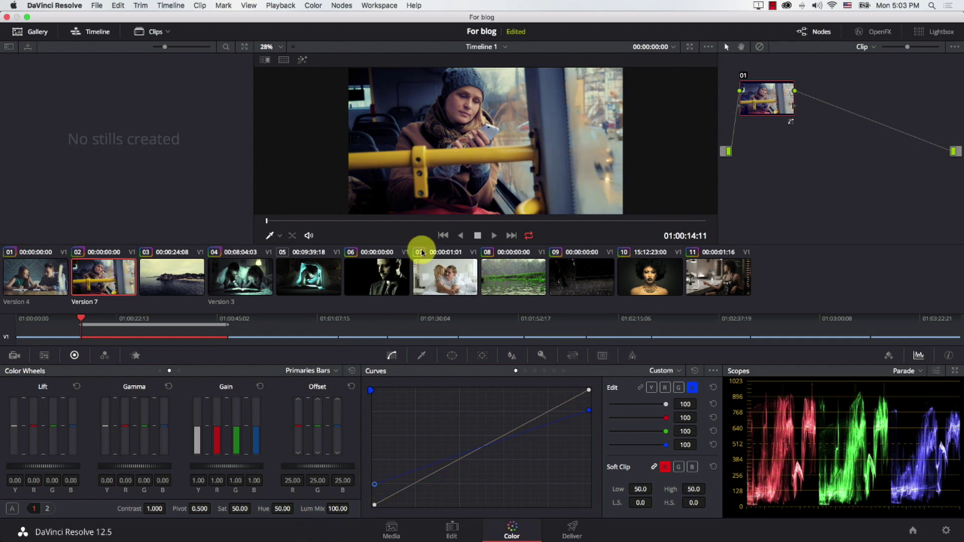
key(shift+d)
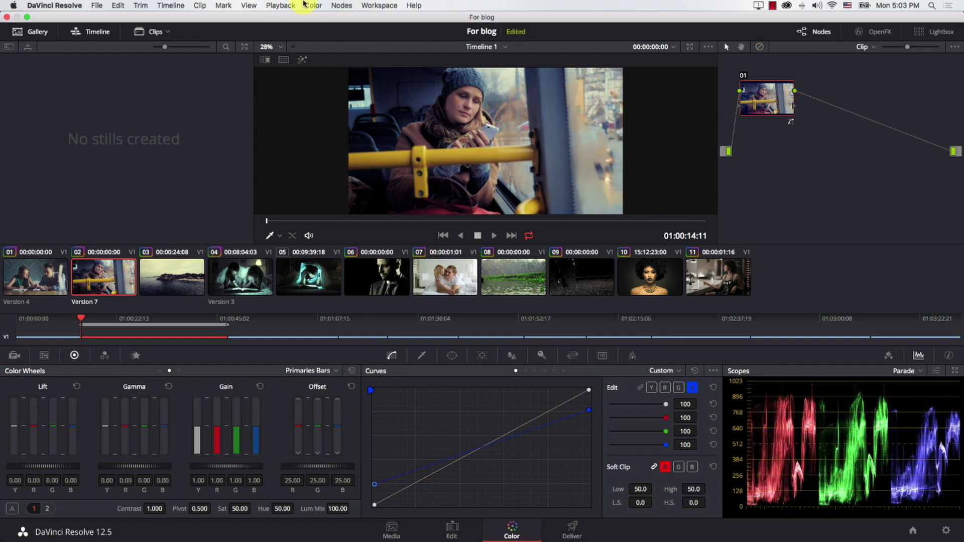
Step: Reset the bus clip's grade, then add two blue-curve points: upper pulled down, lower pushed up
click(312, 5)
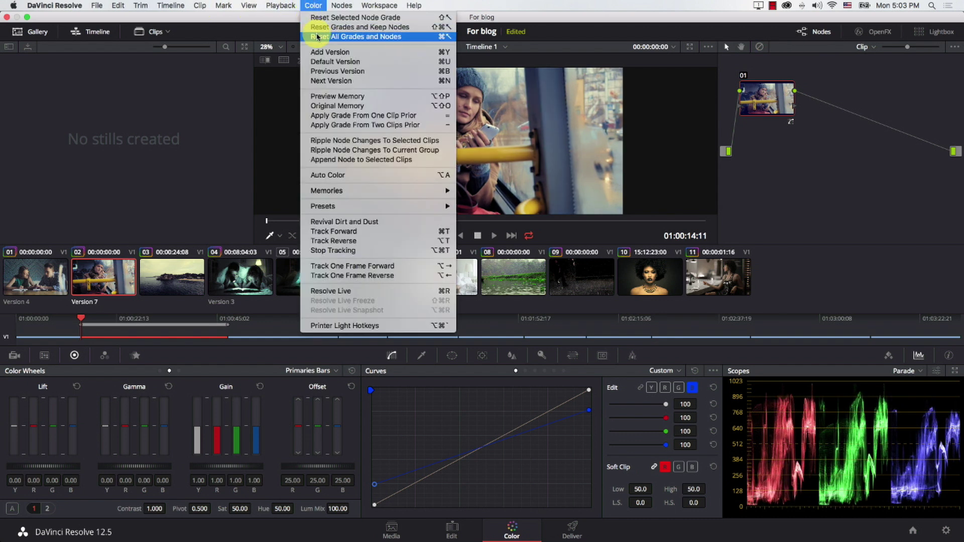
click(319, 37)
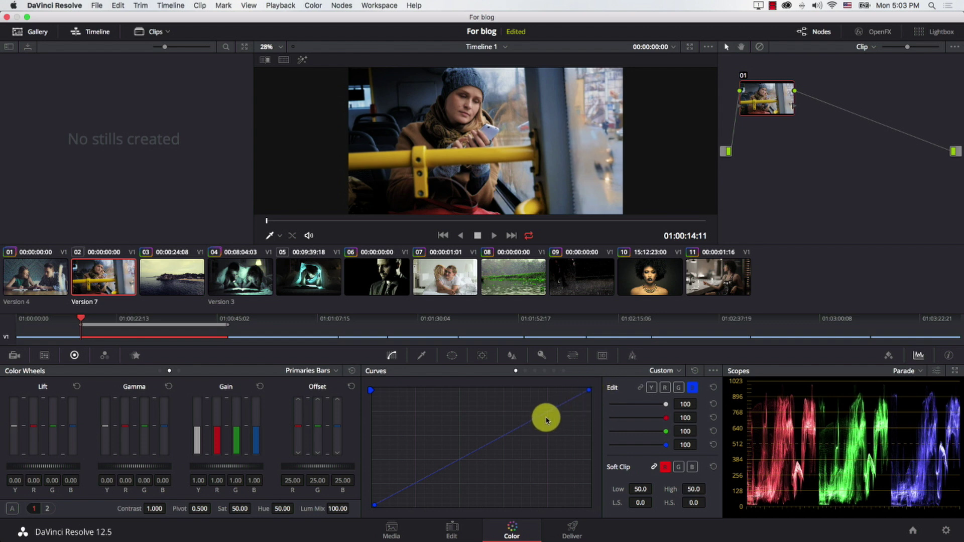
drag(549, 415, 552, 421)
drag(411, 491, 417, 472)
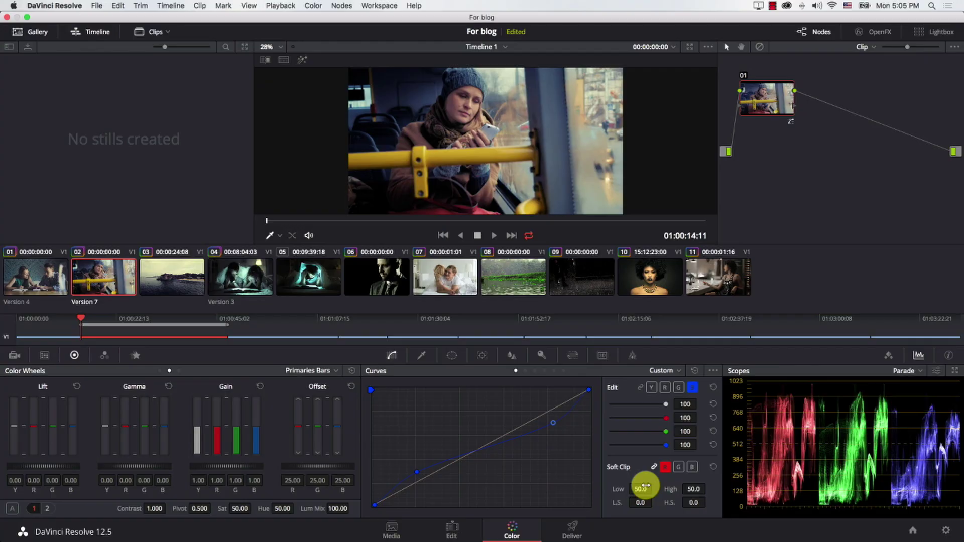
Step: Add a serial node with a Lum vs Sat curve dropping deep shadows to zero, restored at midline
key(alt+s)
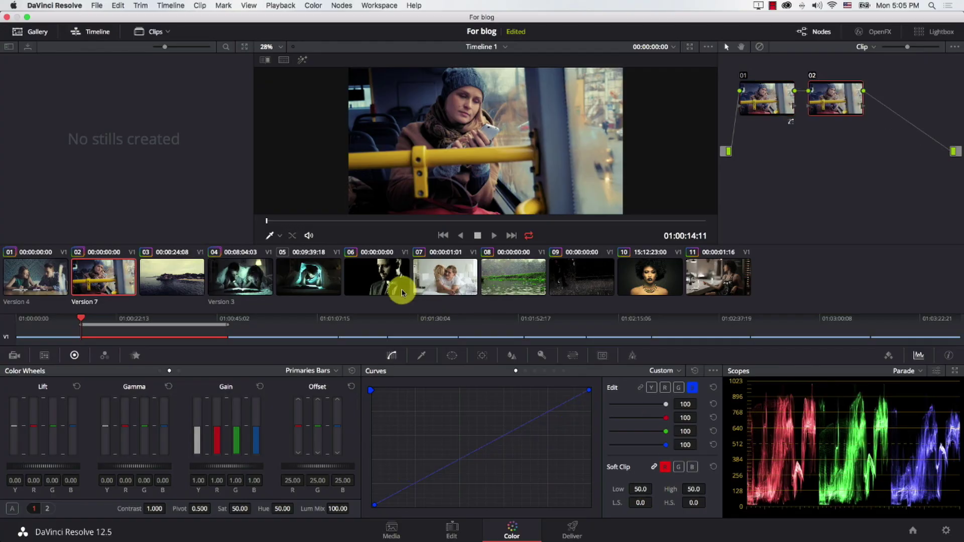
click(554, 371)
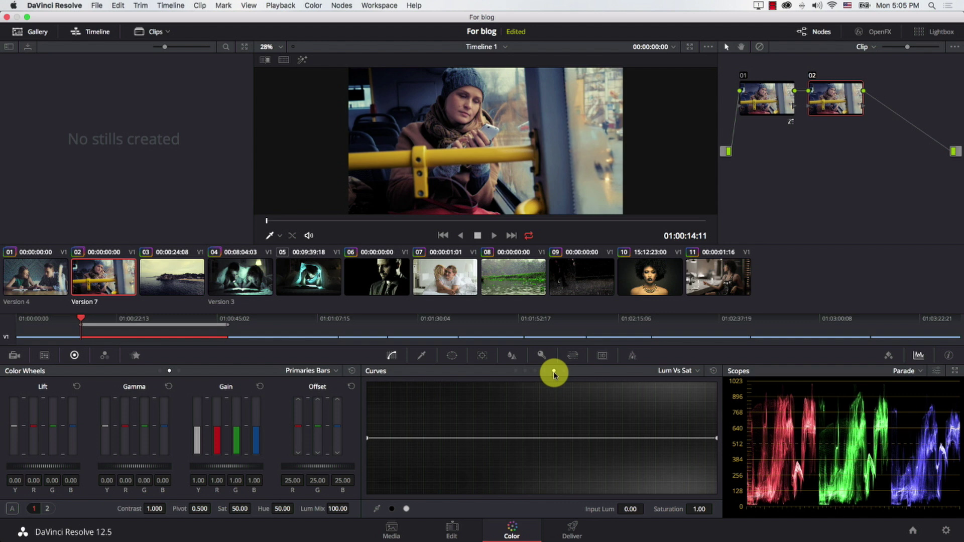
drag(367, 442, 370, 505)
drag(457, 478, 454, 441)
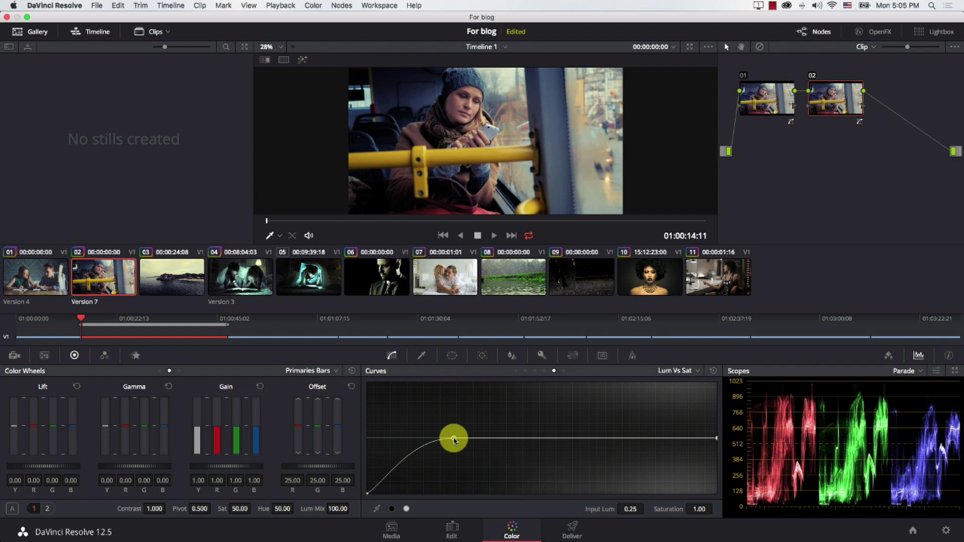